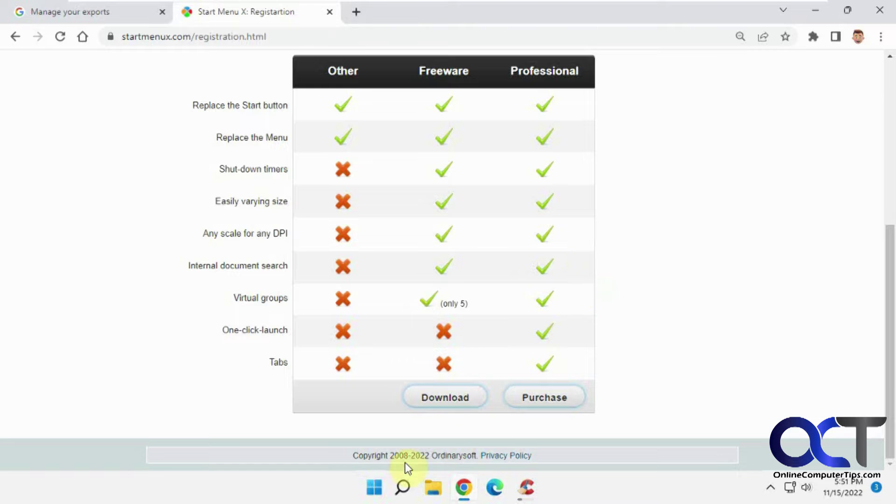
Step: Preview the Start Menu X menu, close it, and bring up the taskbar's context menu
left_click(374, 488)
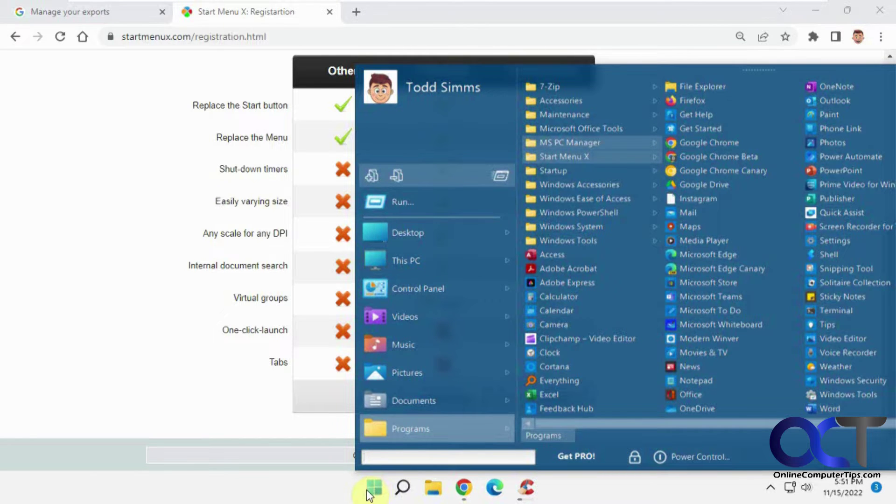
left_click(374, 488)
right_click(609, 491)
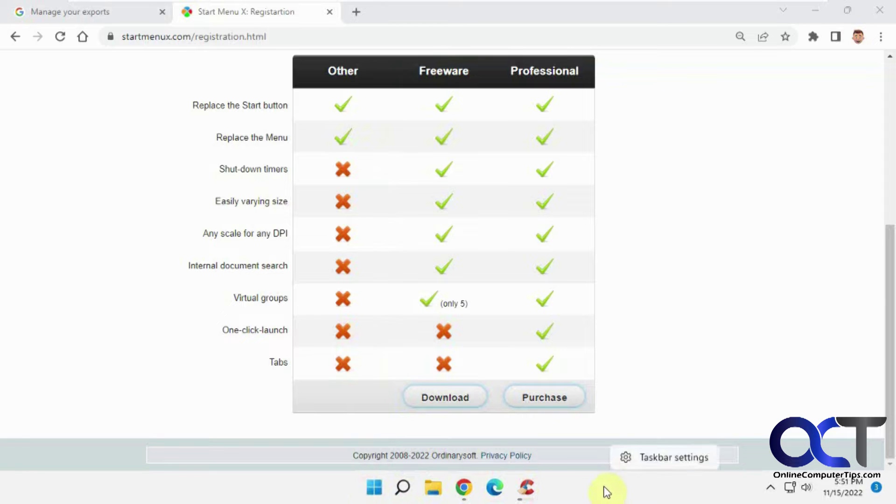
Step: Change Taskbar alignment from Center to Left under Taskbar behaviors, then minimize Settings
left_click(631, 458)
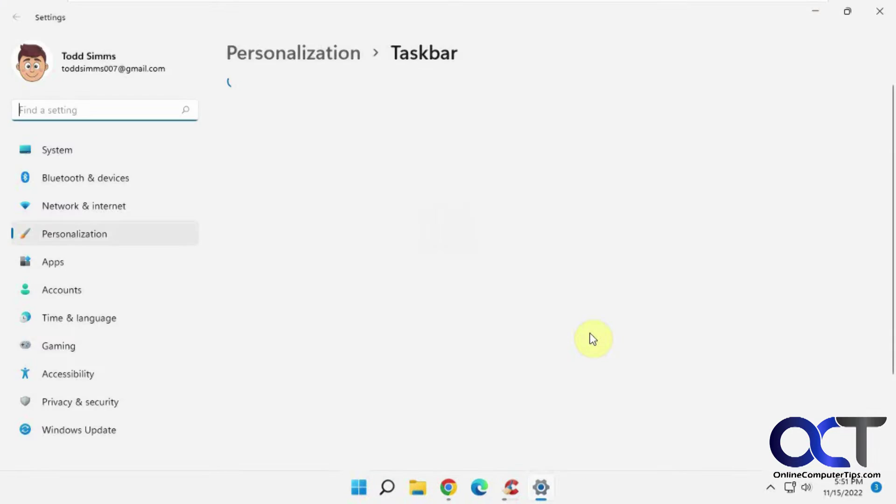
scroll(587, 332, "down", 4)
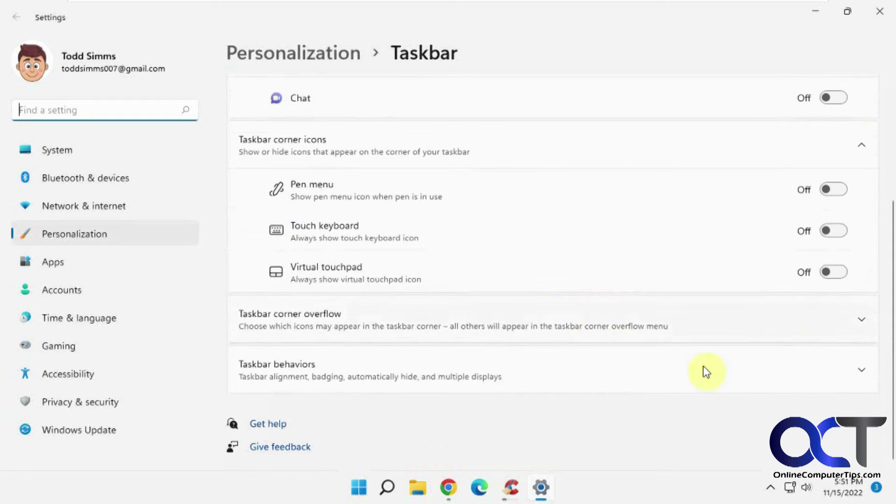
left_click(857, 378)
scroll(720, 408, "down", 1)
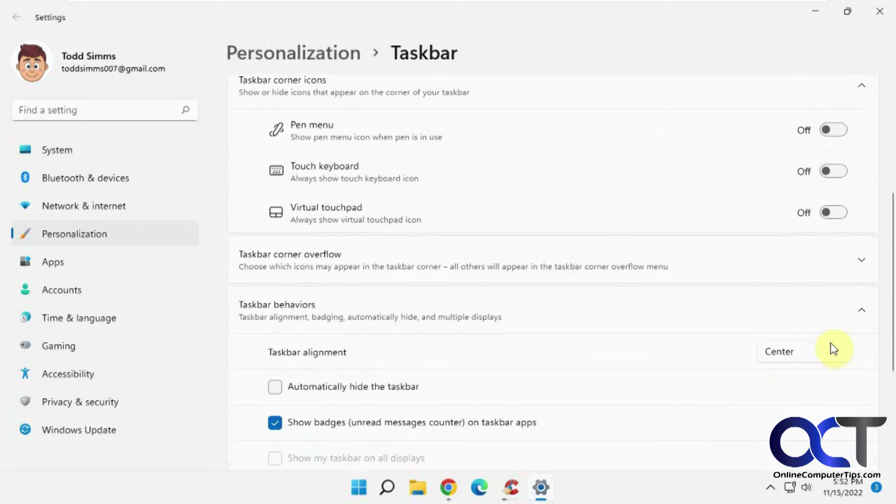
left_click(814, 355)
left_click(793, 328)
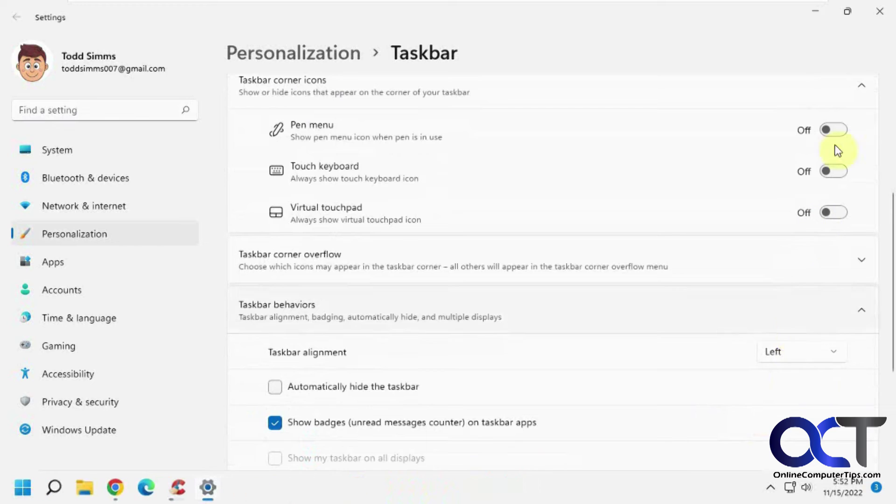
left_click(818, 9)
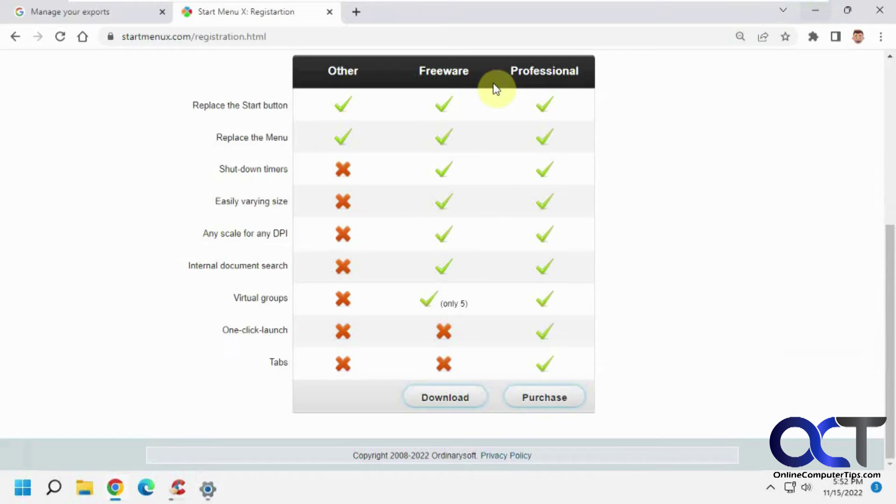
Step: Open Start Menu X and browse its Documents, Pictures, Music, This PC, Run and Programs entries
left_click(24, 493)
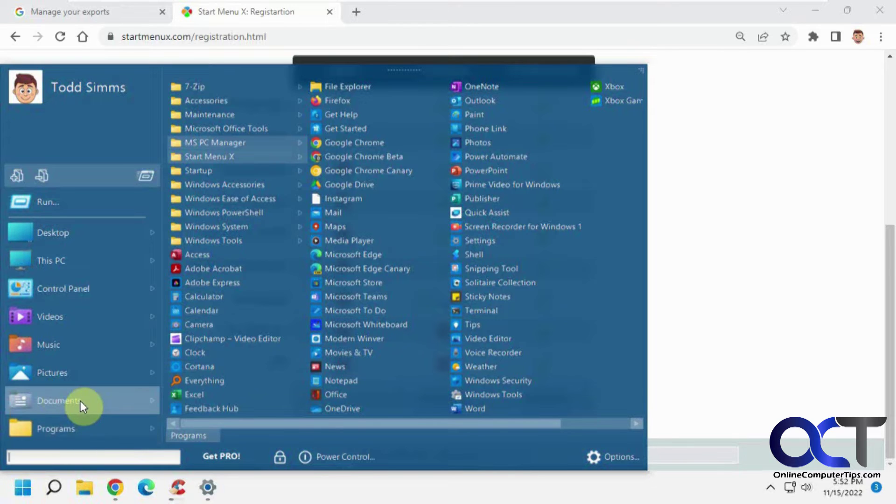
mouse_move(81, 402)
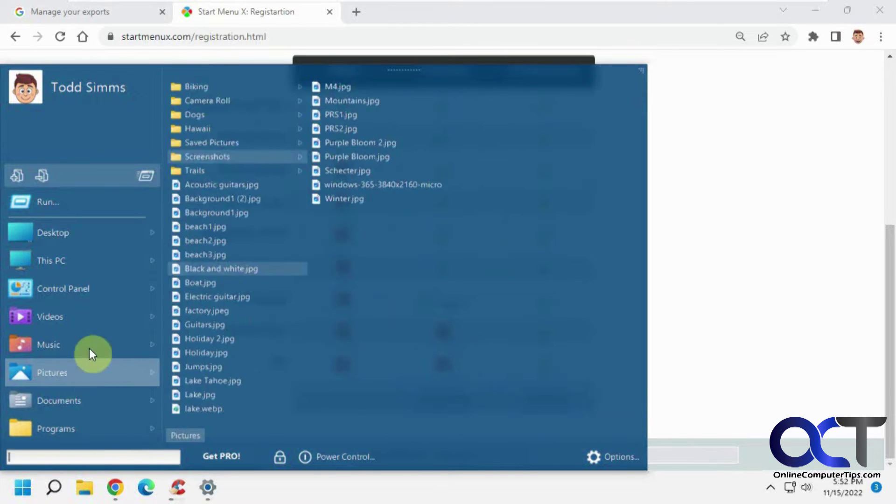
mouse_move(90, 347)
mouse_move(96, 255)
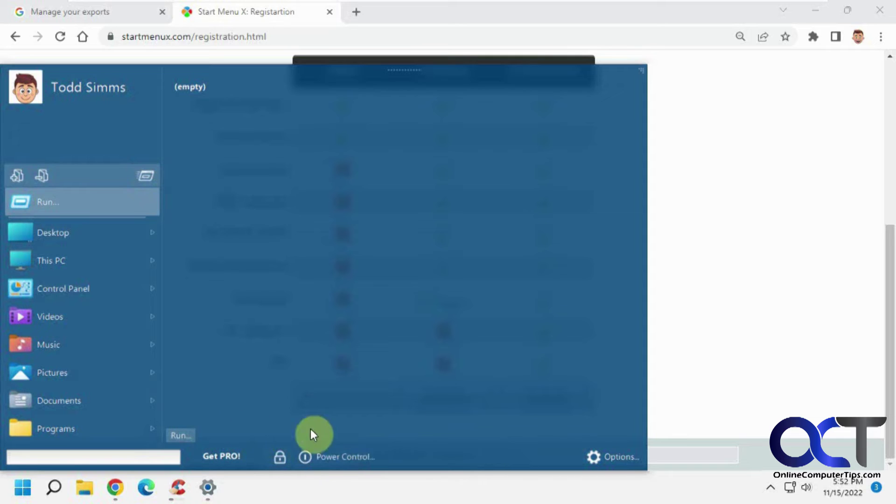
mouse_move(69, 427)
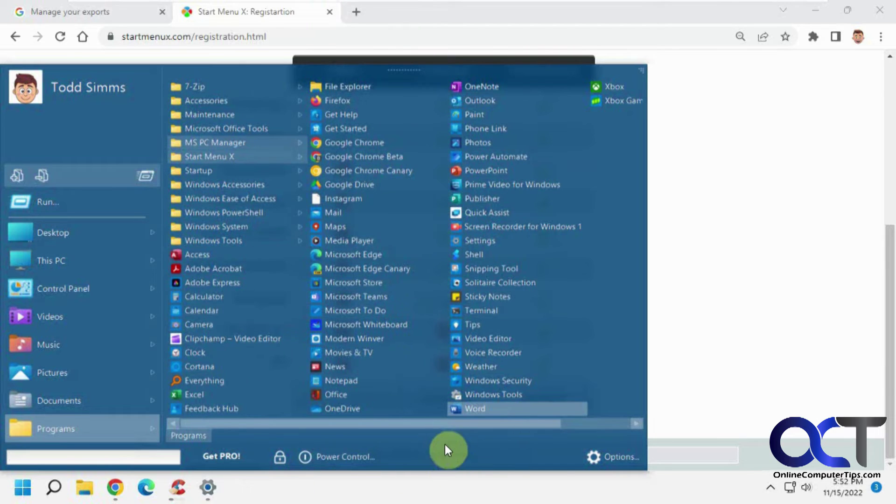
Step: Open the Start Menu X Options window and show its Personalization page with the skin choice
left_click(610, 455)
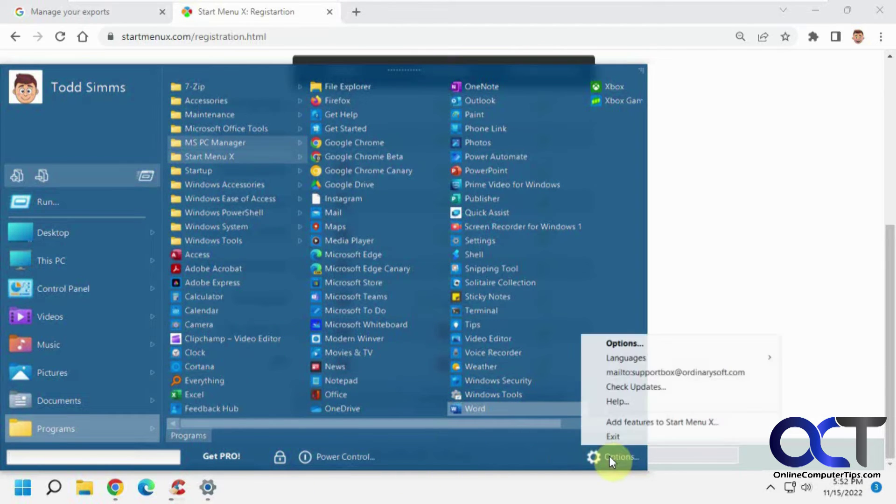
left_click(627, 344)
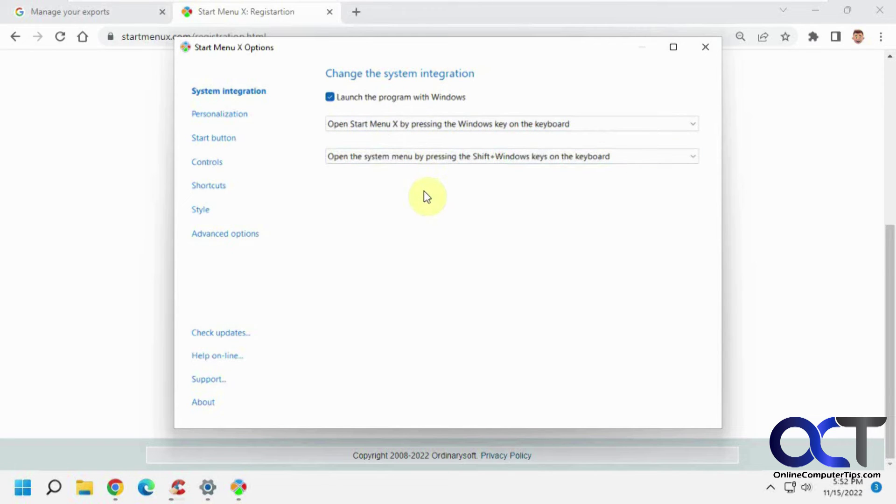
key("super")
key("super")
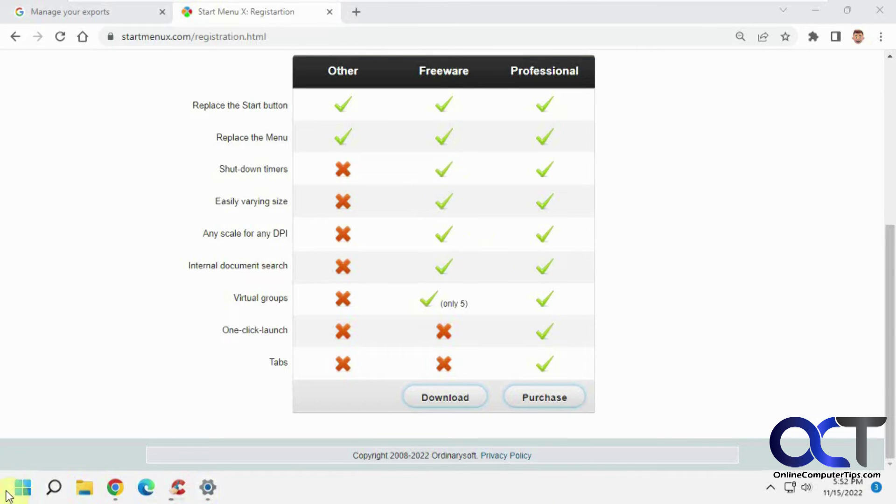
left_click(33, 496)
left_click(596, 460)
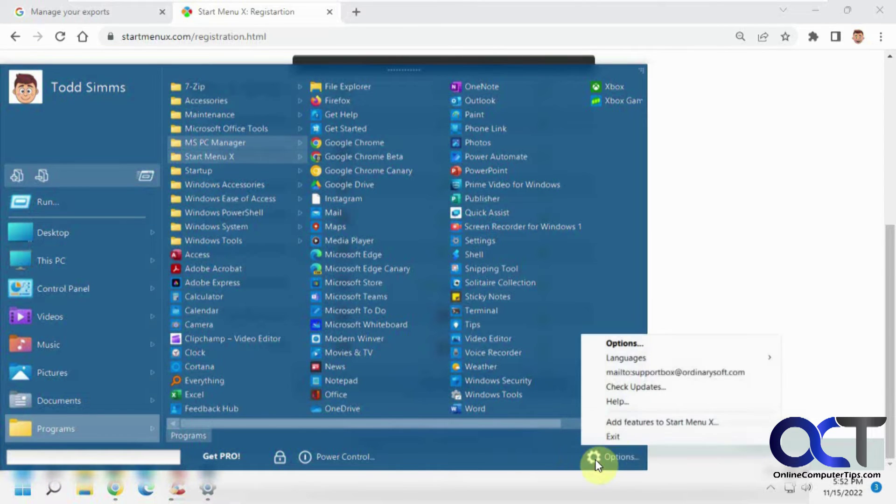
left_click(632, 343)
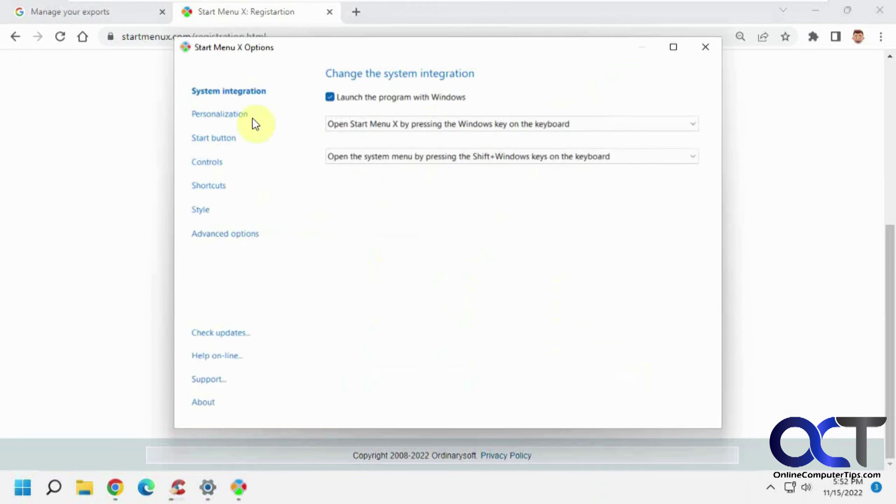
left_click(245, 116)
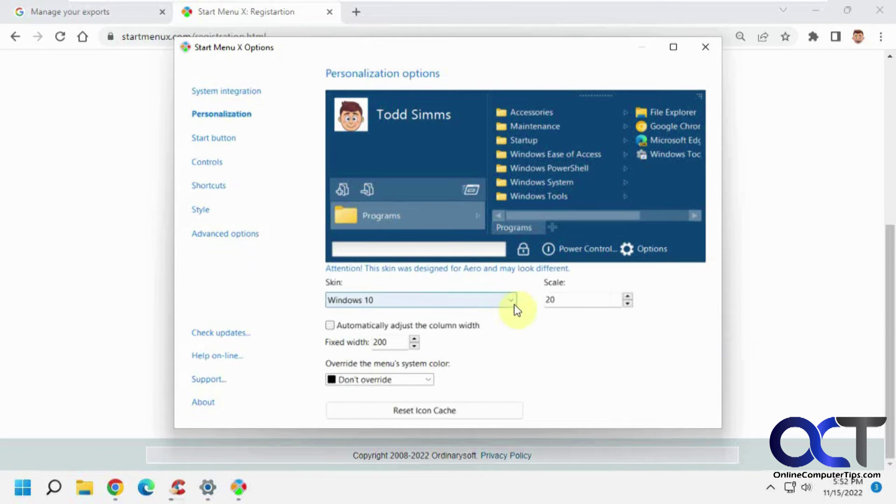
left_click(514, 305)
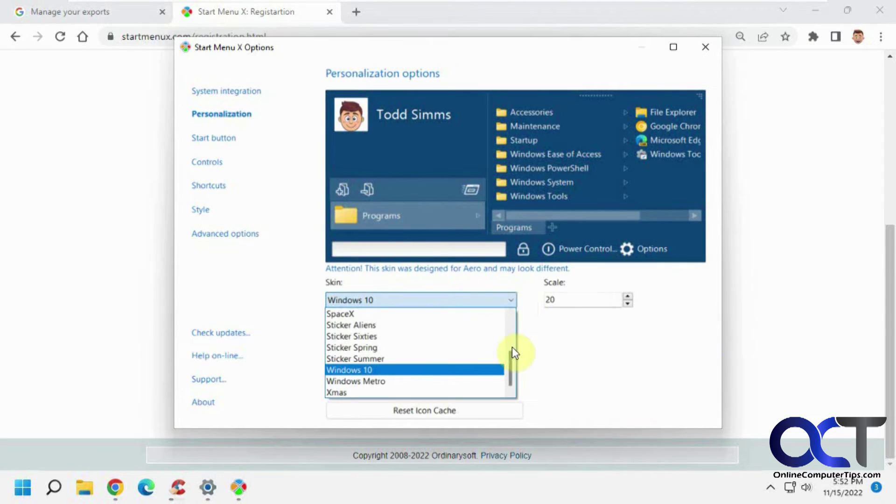
left_click(364, 315)
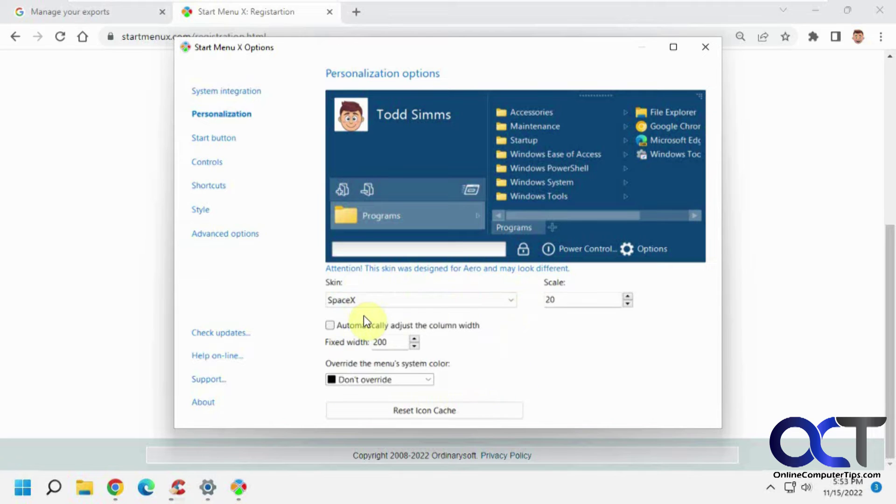
left_click(455, 302)
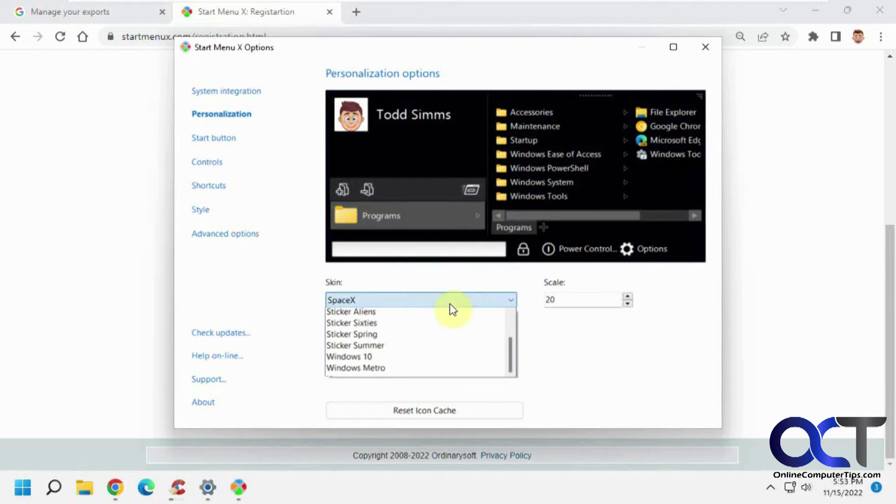
left_click(380, 326)
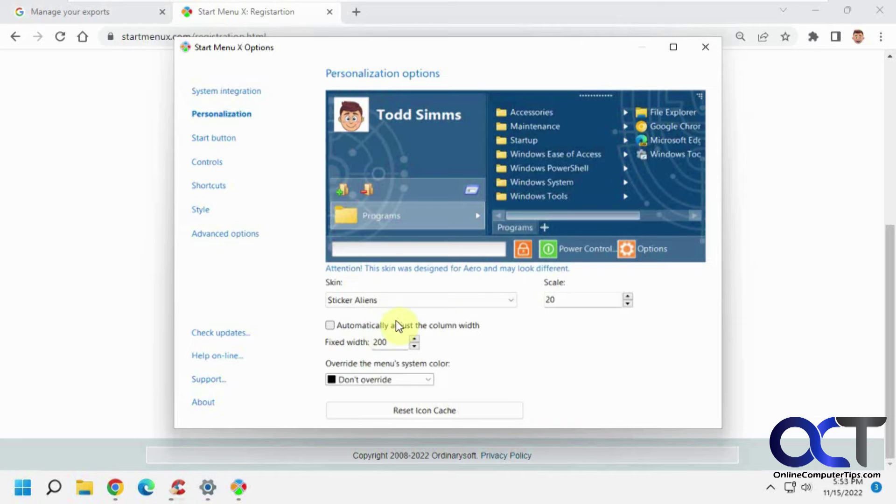
left_click(440, 302)
left_click(387, 385)
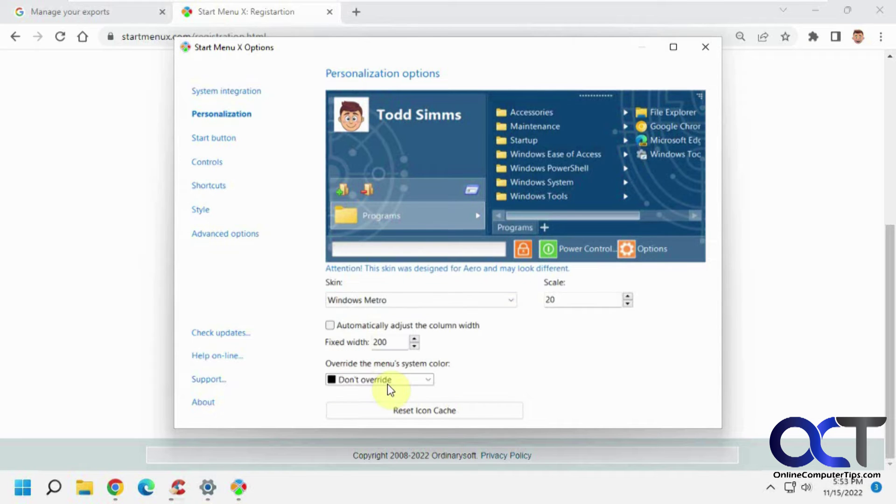
left_click(454, 302)
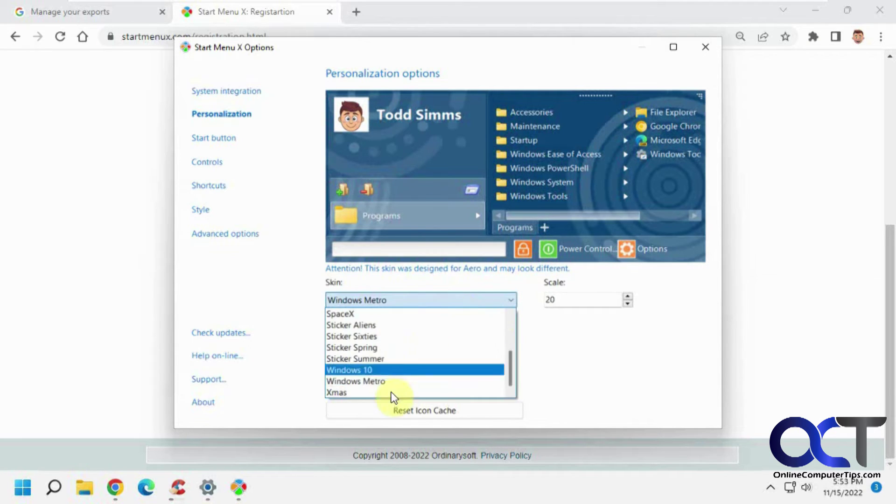
left_click(392, 394)
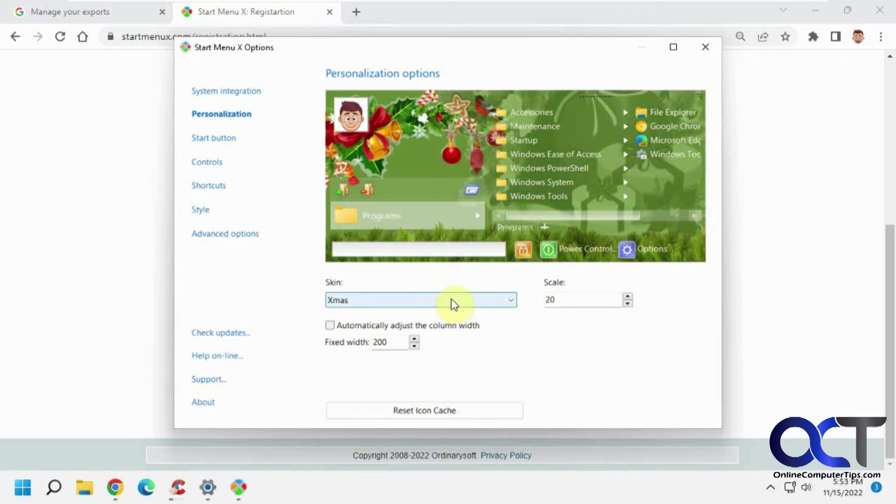
left_click(454, 303)
left_click(390, 371)
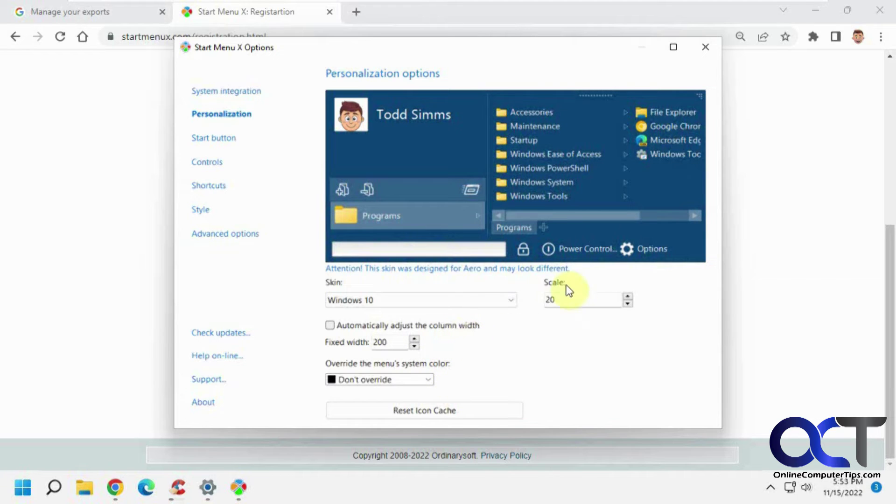
left_click(216, 139)
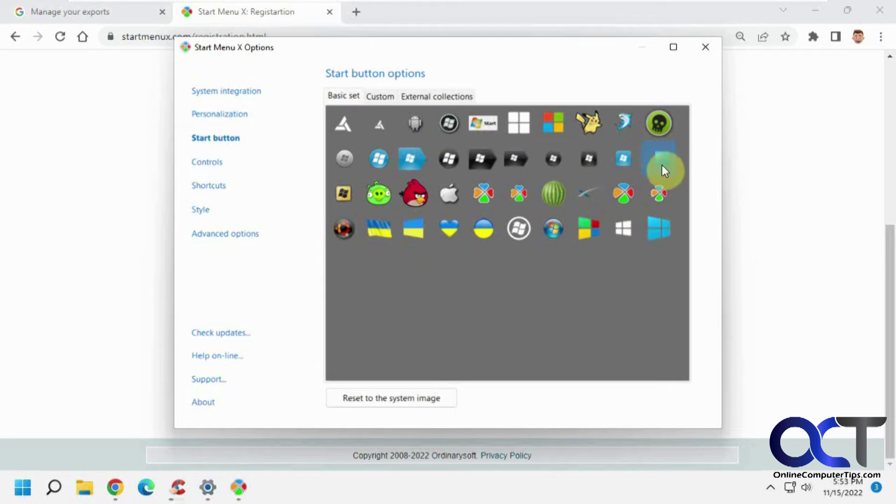
Step: Show the Controls page listing the menu buttons like Lock, Power Control and User account
left_click(213, 171)
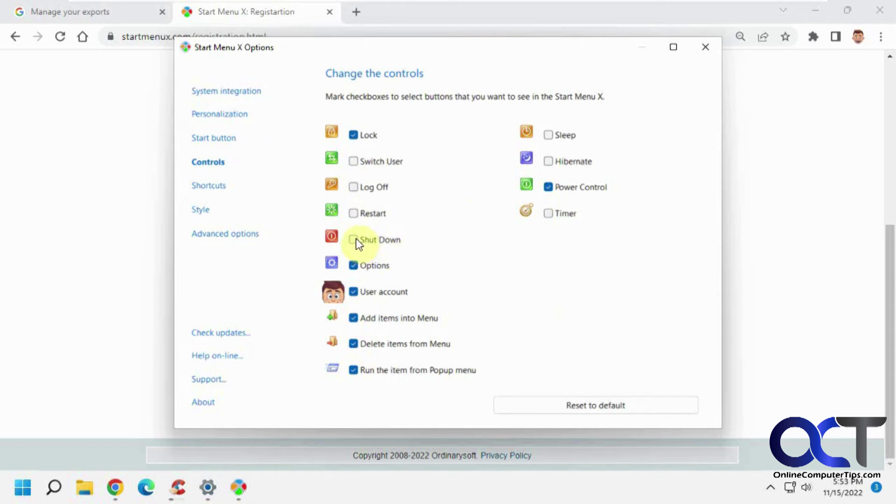
Step: Enable Restart and Log Off menu buttons, then view the Shortcuts and Start menu style pages
left_click(353, 214)
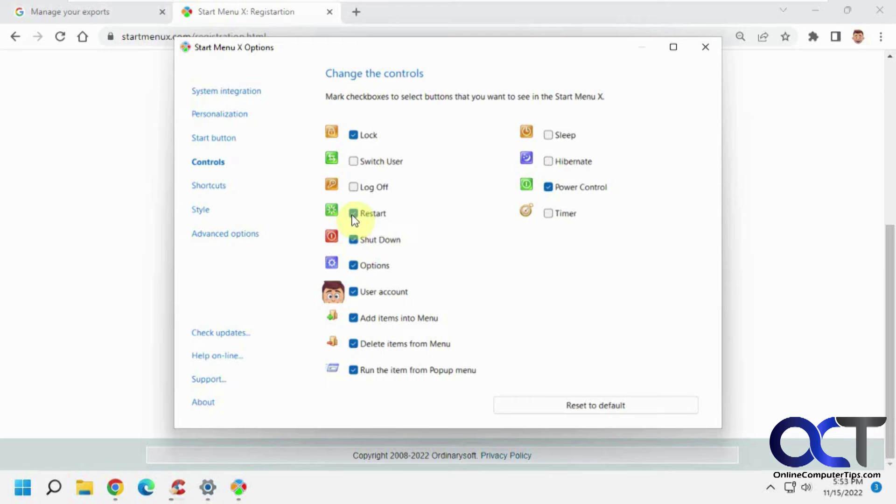
left_click(351, 187)
left_click(221, 189)
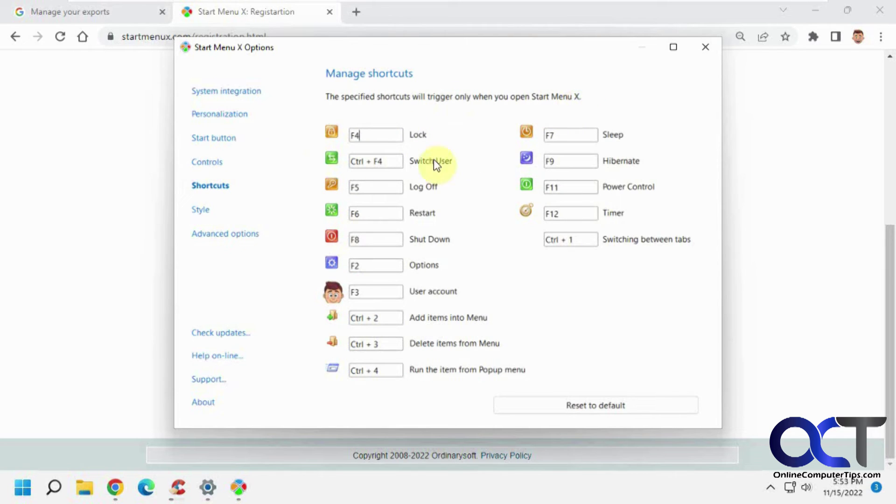
left_click(201, 211)
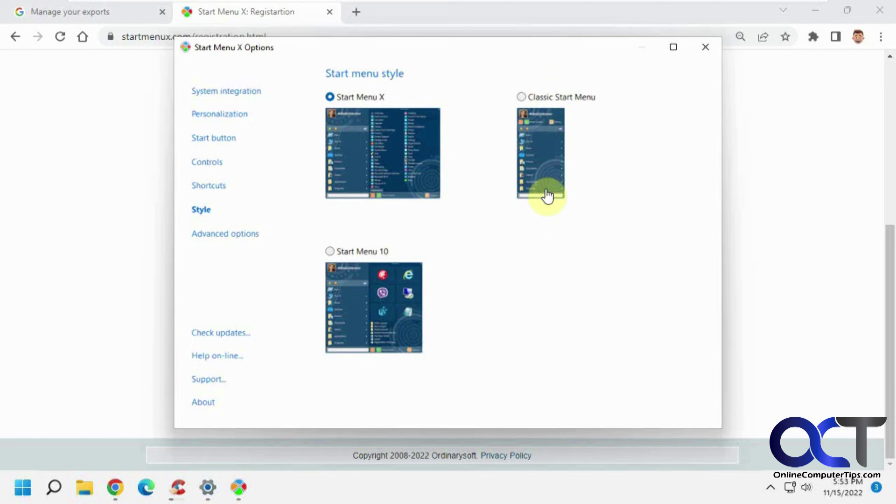
Step: Restart Start Menu X from the Advanced options page to apply the changes
left_click(249, 238)
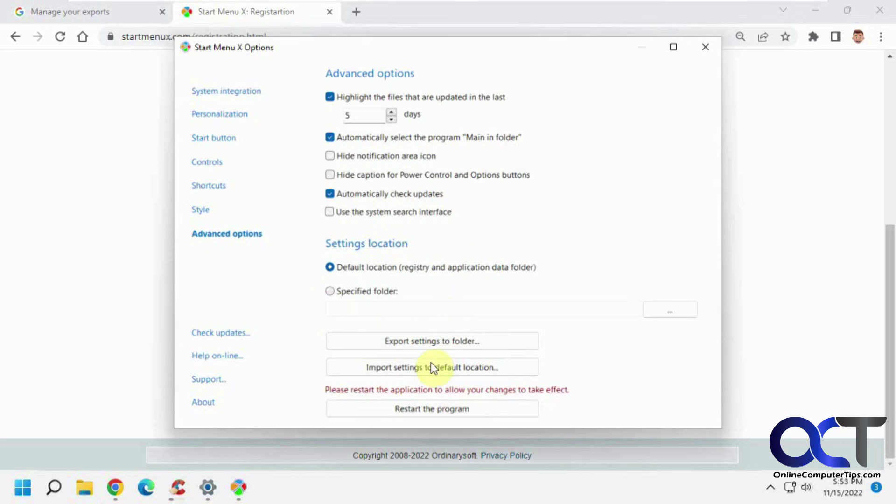
left_click(427, 409)
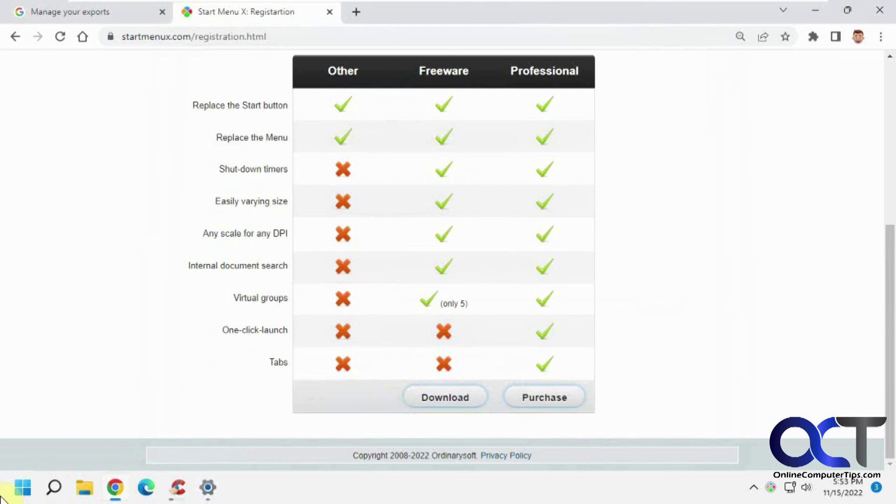
Step: Open the new Windows 10-style Start menu and scroll through its Programs list
left_click(23, 488)
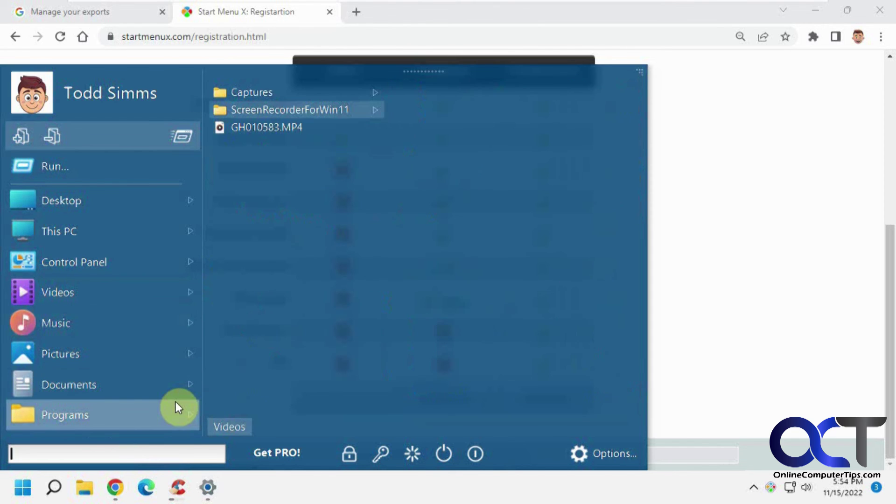
mouse_move(175, 403)
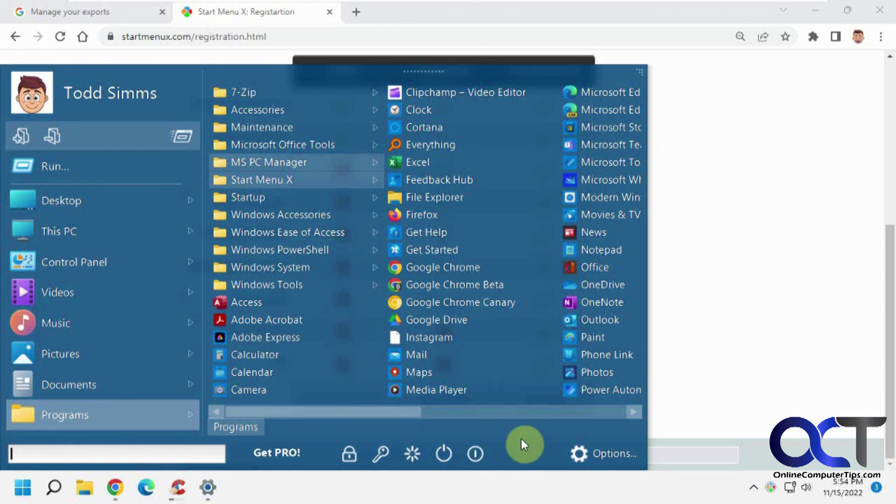
scroll(524, 442, "down", 3)
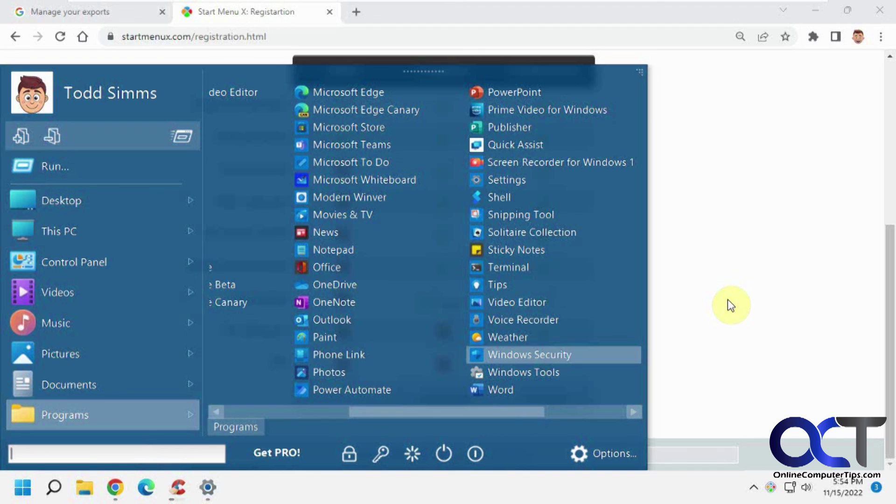